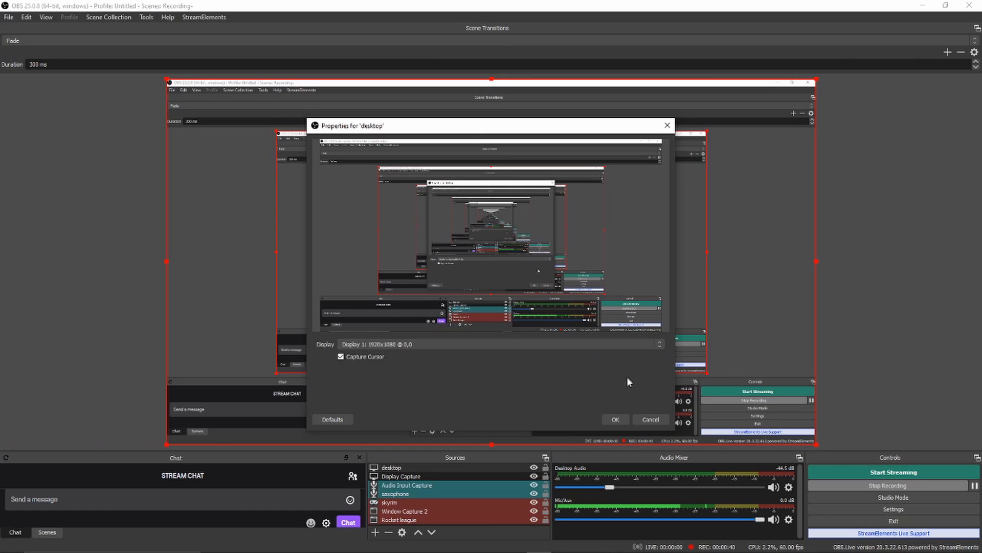
Accept the desktop source's display properties and remove the Display Capture source
click(613, 419)
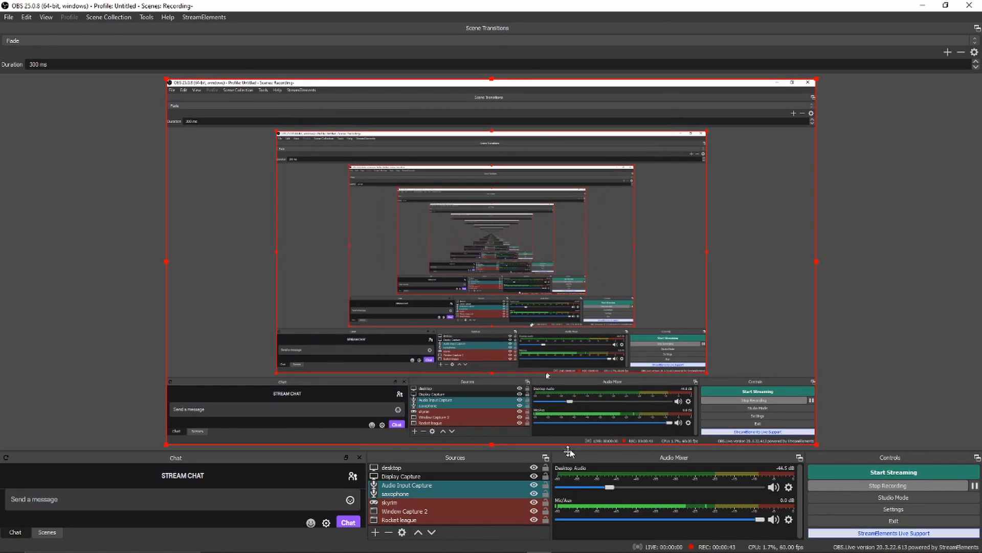
click(481, 468)
click(479, 476)
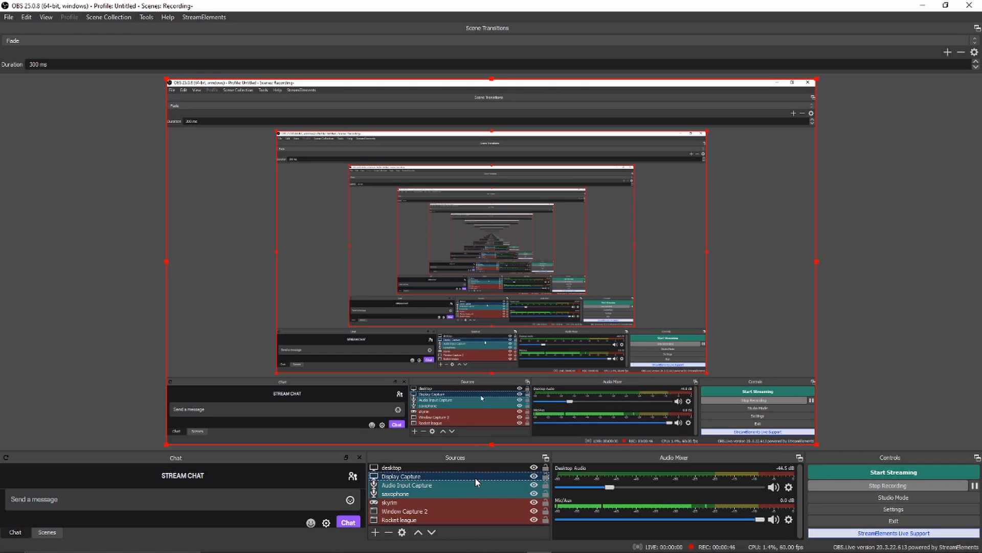
right_click(459, 474)
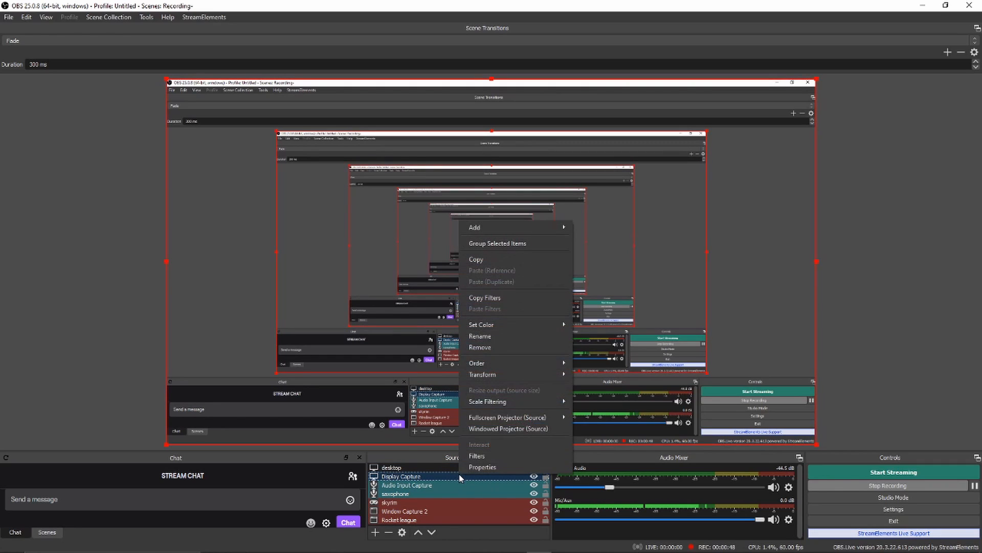
click(491, 347)
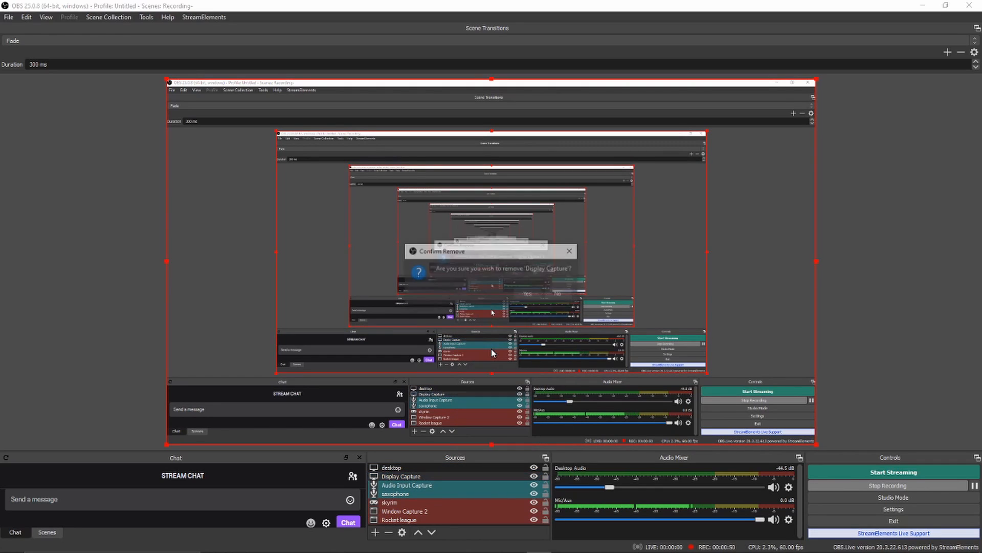
click(529, 295)
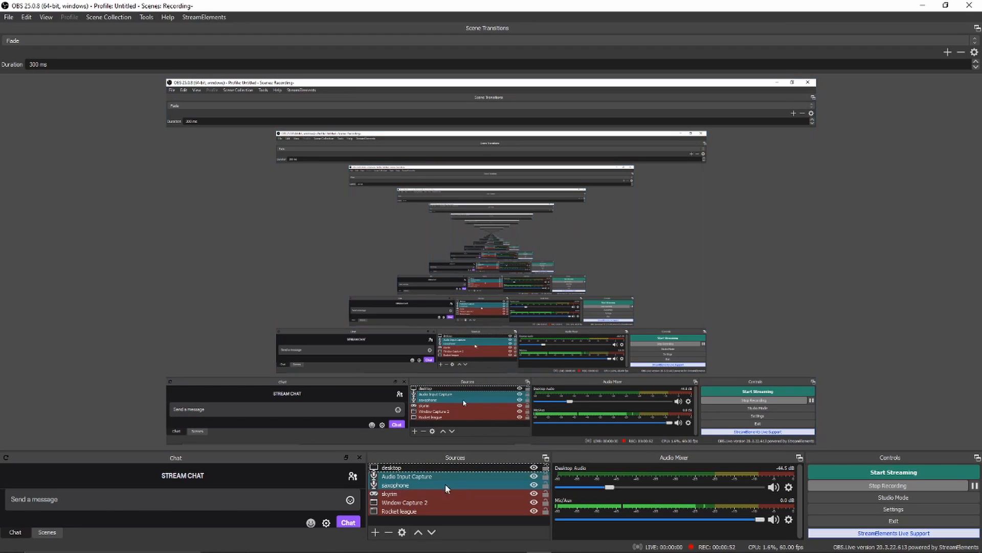
Add a new Audio Input Capture source named "mic"
click(416, 502)
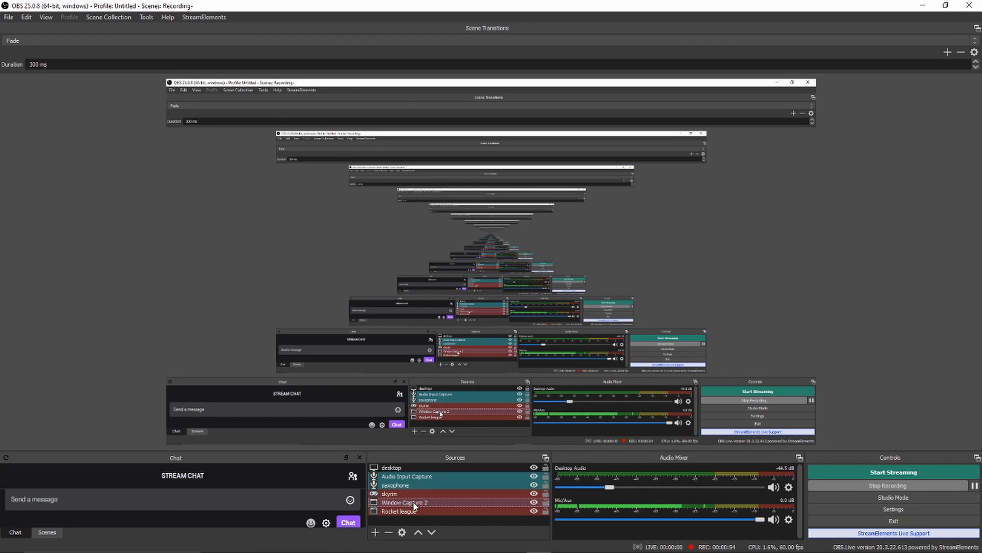
click(404, 468)
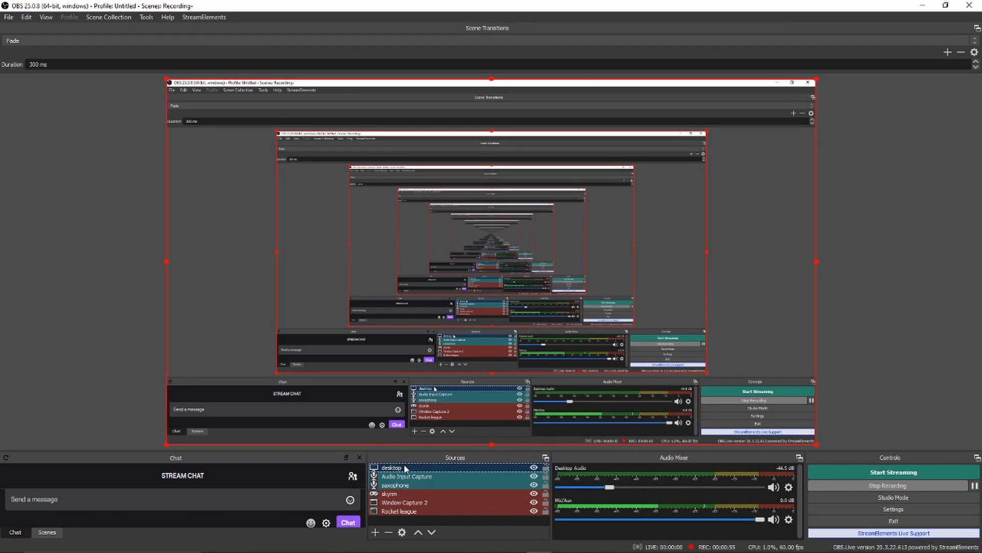
click(377, 533)
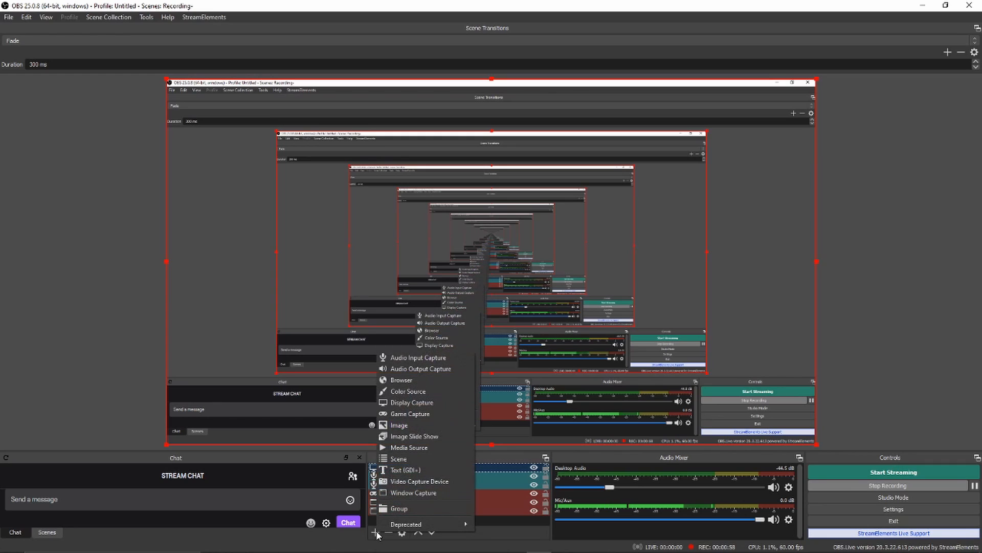
click(427, 358)
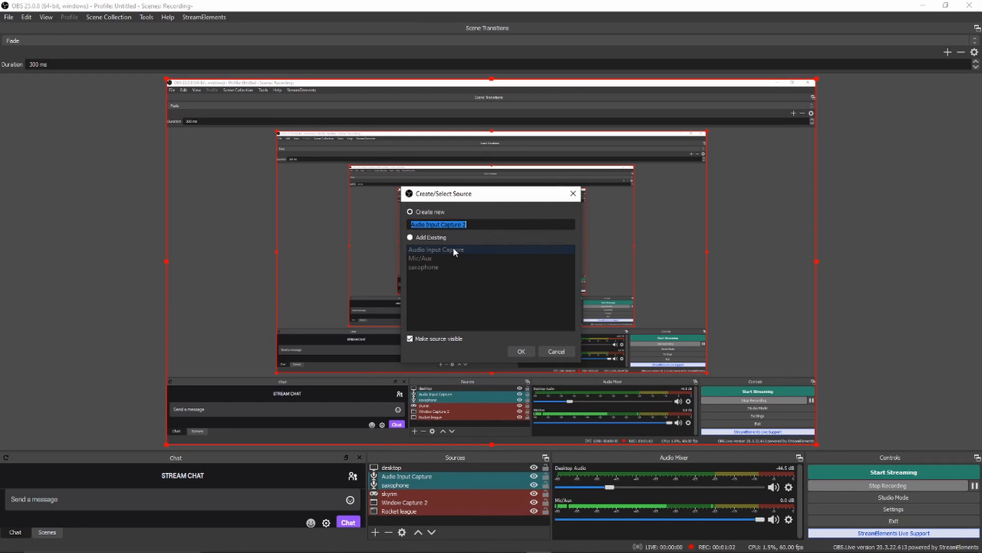
text(mic)
click(520, 351)
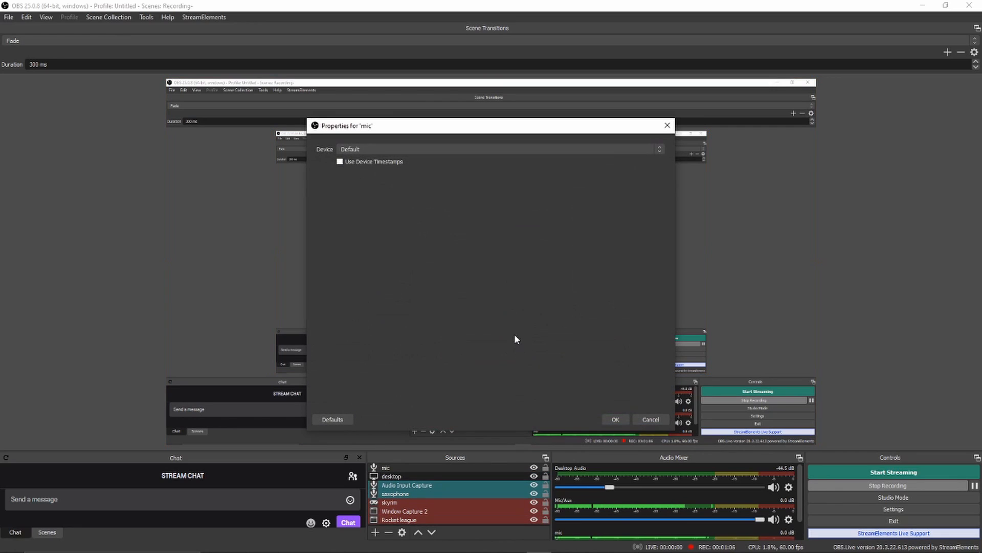
Set the mic source's device to Focusrite USB (Focusrite USB Audio) and accept its properties
click(418, 149)
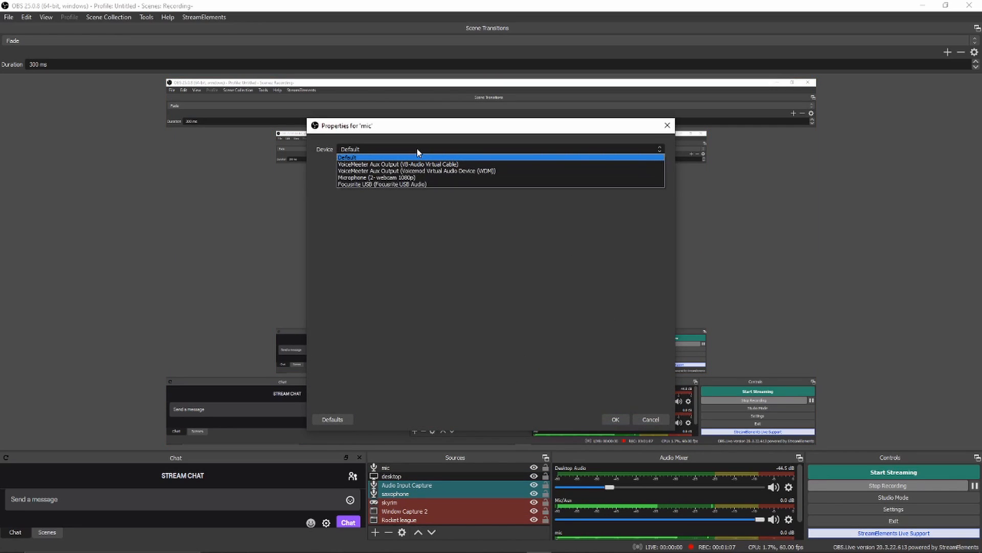
click(424, 183)
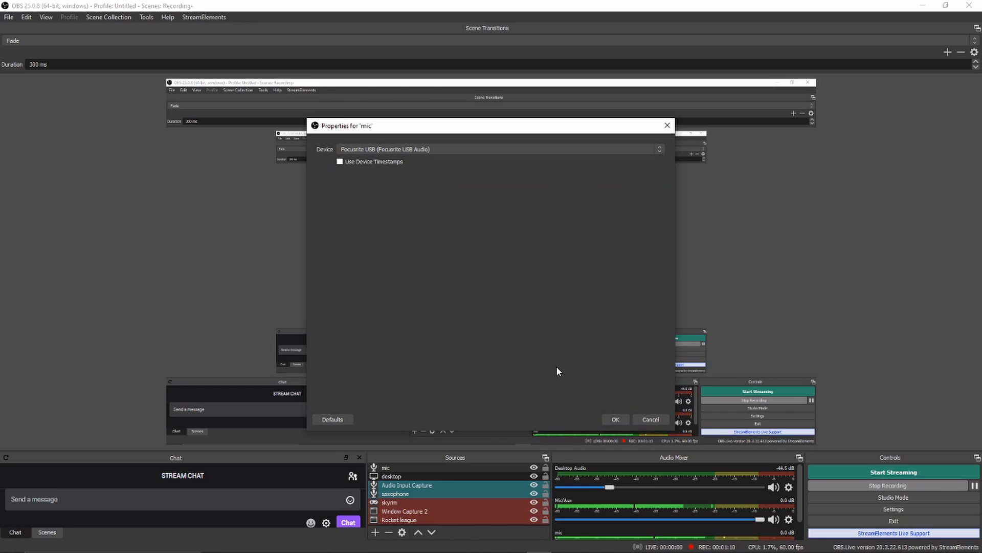
click(616, 419)
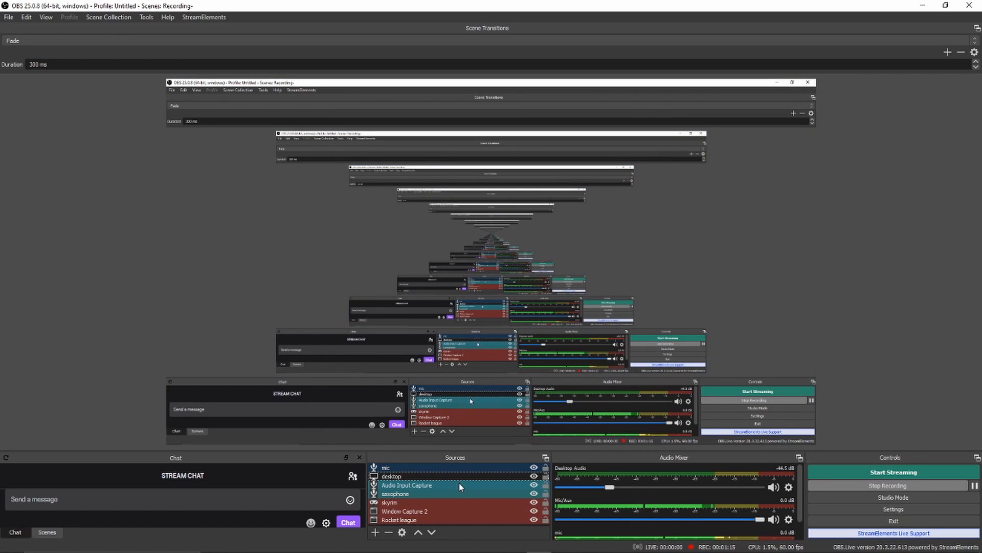
Remove the mic source from the scene and confirm the removal
right_click(430, 465)
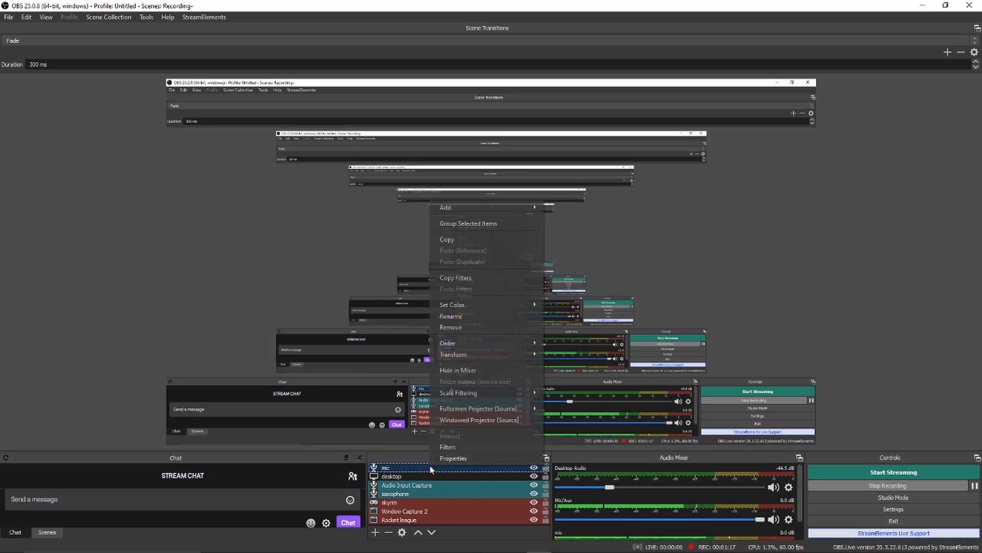
click(468, 327)
click(507, 295)
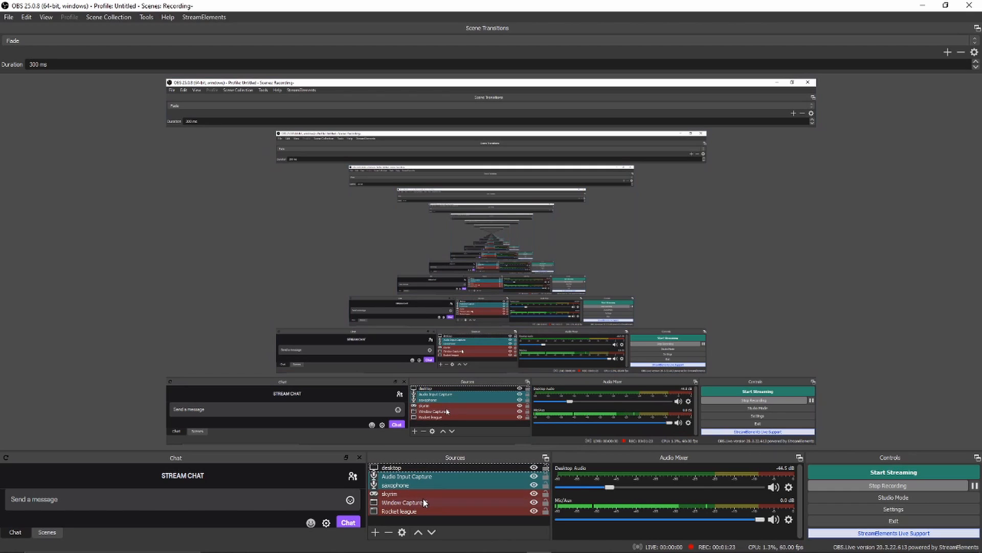
Add a Game Capture source that captures a specific window, choosing [Music.UI.exe]: Groove Music
click(377, 533)
click(430, 413)
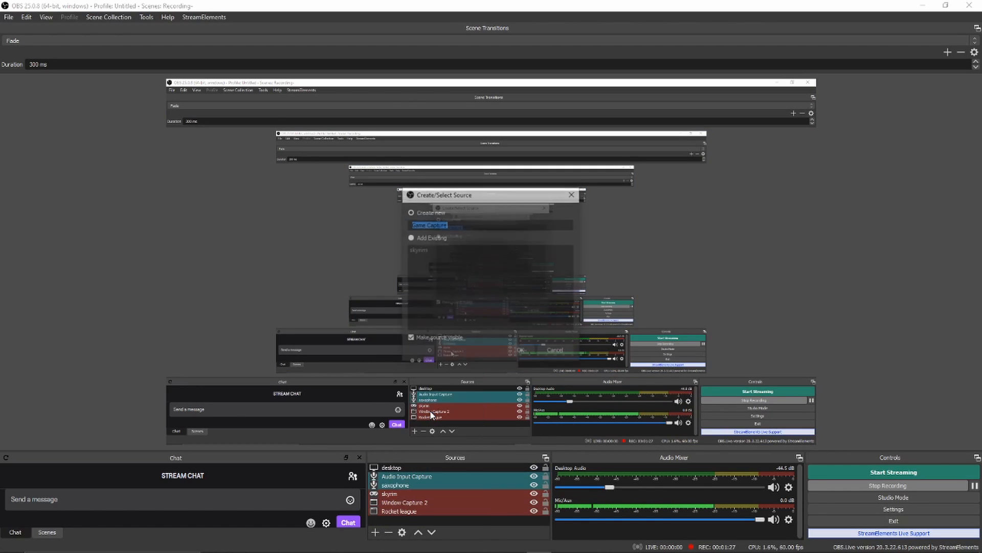
click(524, 349)
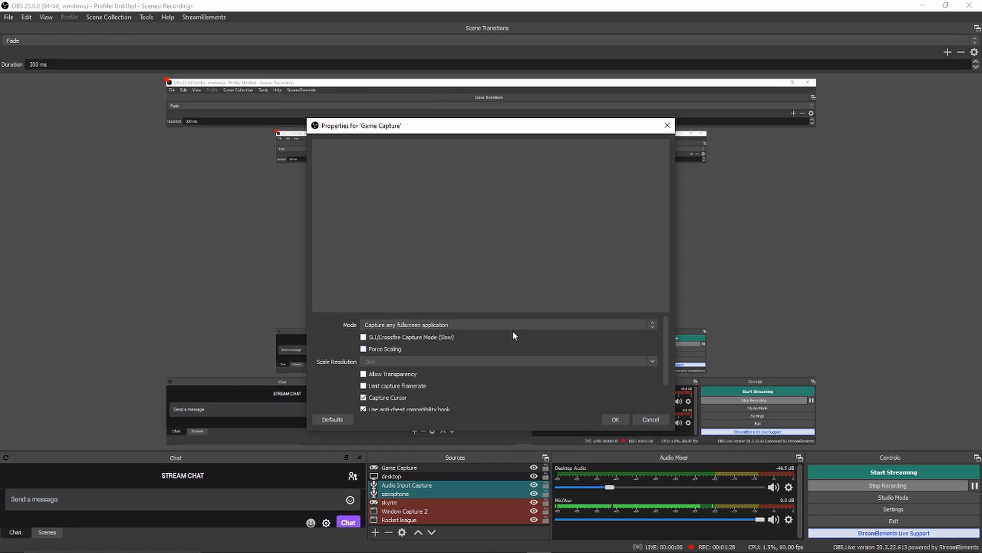
click(476, 325)
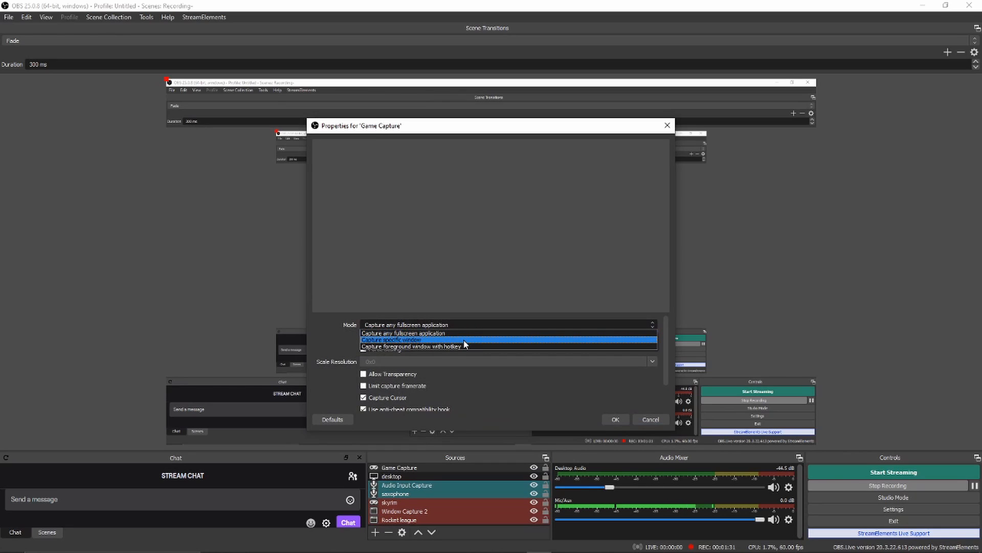
click(463, 340)
click(459, 305)
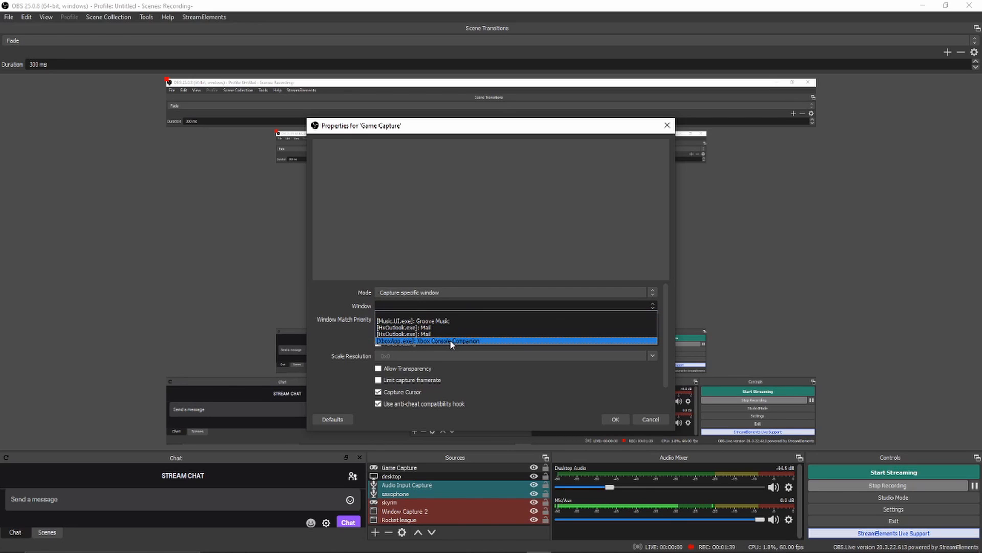
click(443, 321)
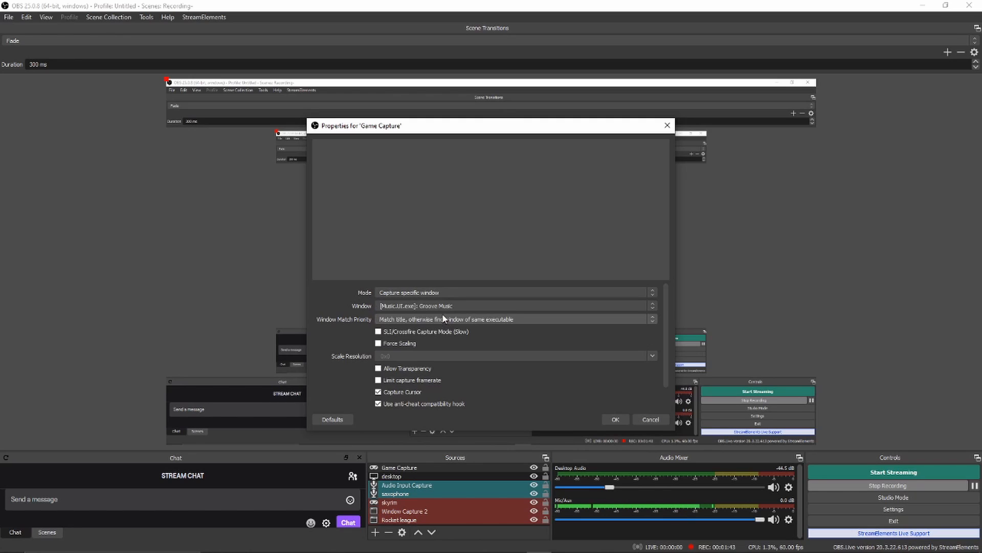
click(603, 419)
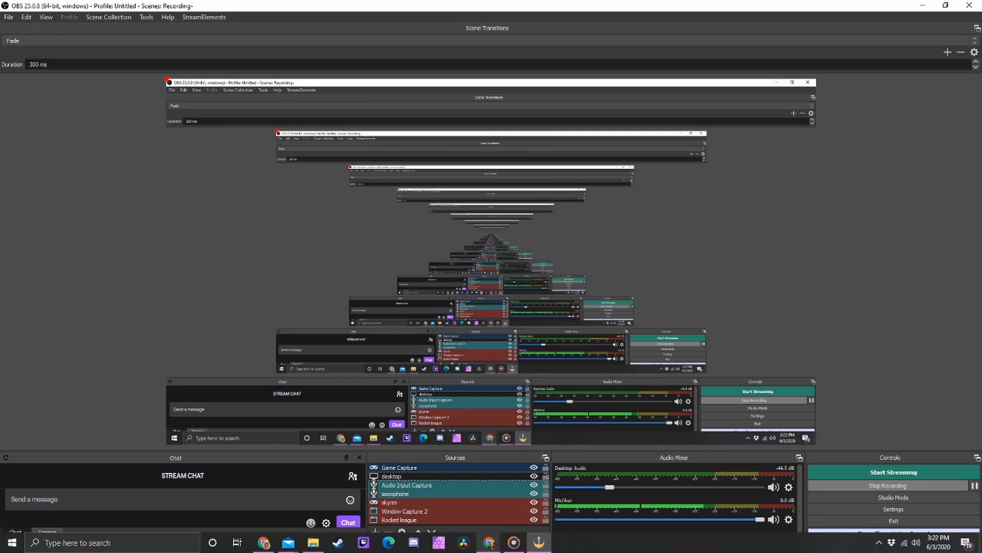
Switch to Groove Music, pull its window out of full size, and close it
click(513, 547)
drag(578, 5, 510, 167)
click(798, 162)
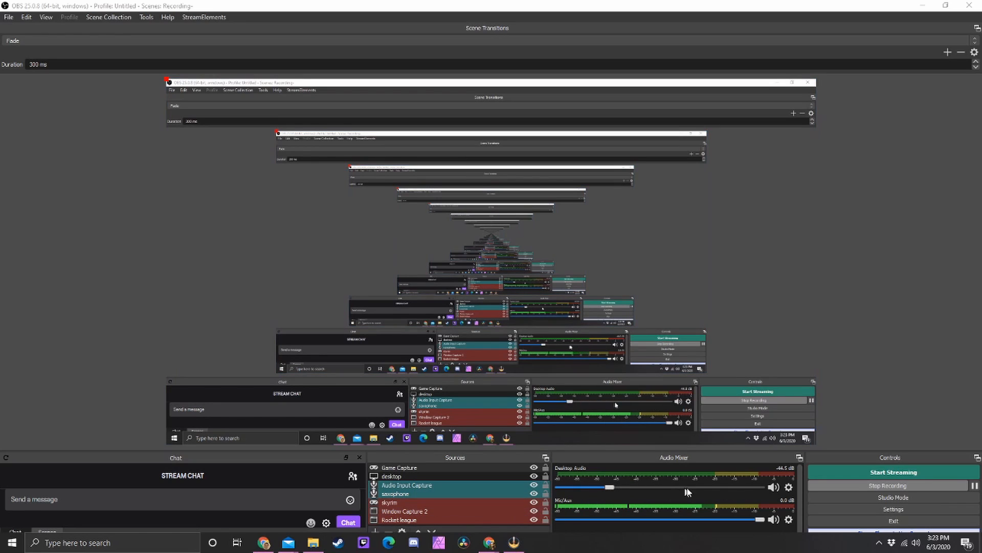
Set the mixer volumes to -0.1 dB for Mic/Aux and -47.5 dB for Desktop Audio, using the YouTube music video in Chrome as the test sound
mouse_move(760, 518)
mouse_down()
mouse_move(571, 541)
mouse_move(777, 536)
mouse_move(713, 532)
mouse_move(760, 537)
mouse_up()
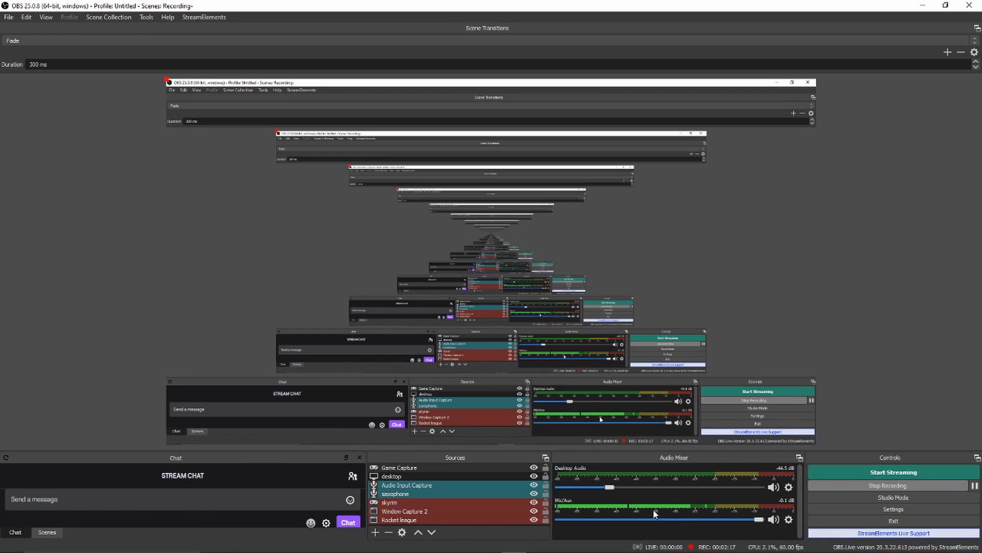
mouse_move(532, 551)
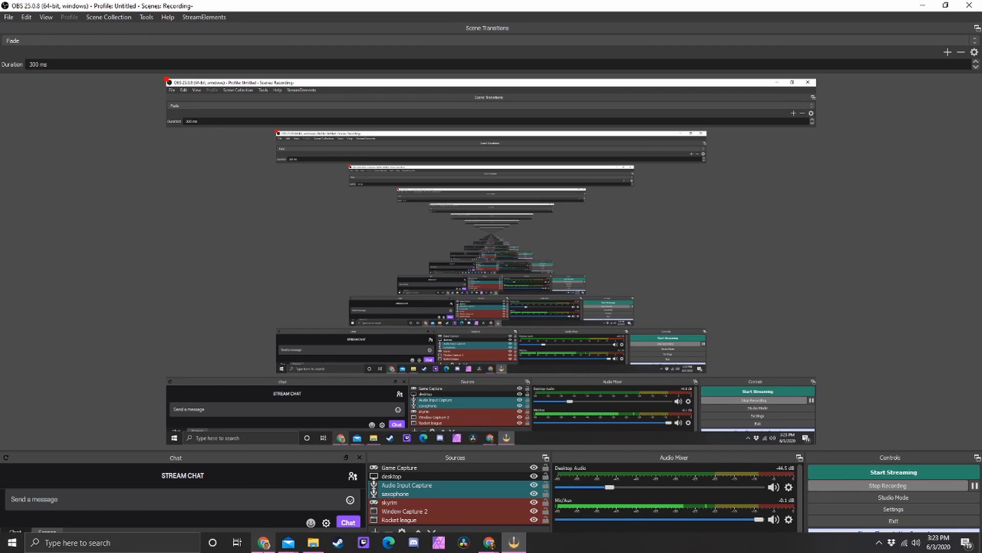
click(271, 550)
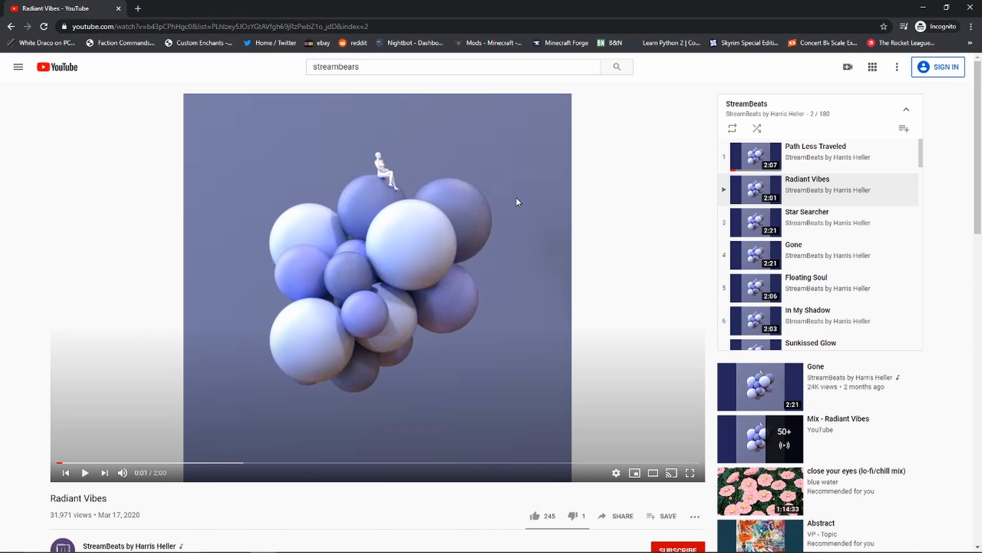
click(924, 5)
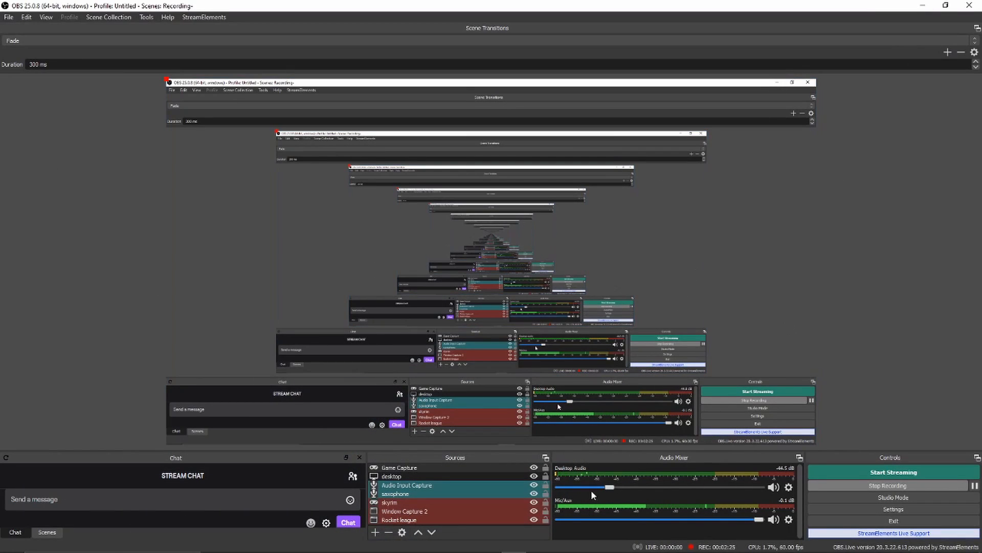
mouse_move(608, 490)
mouse_down()
mouse_move(741, 489)
mouse_move(606, 491)
mouse_up()
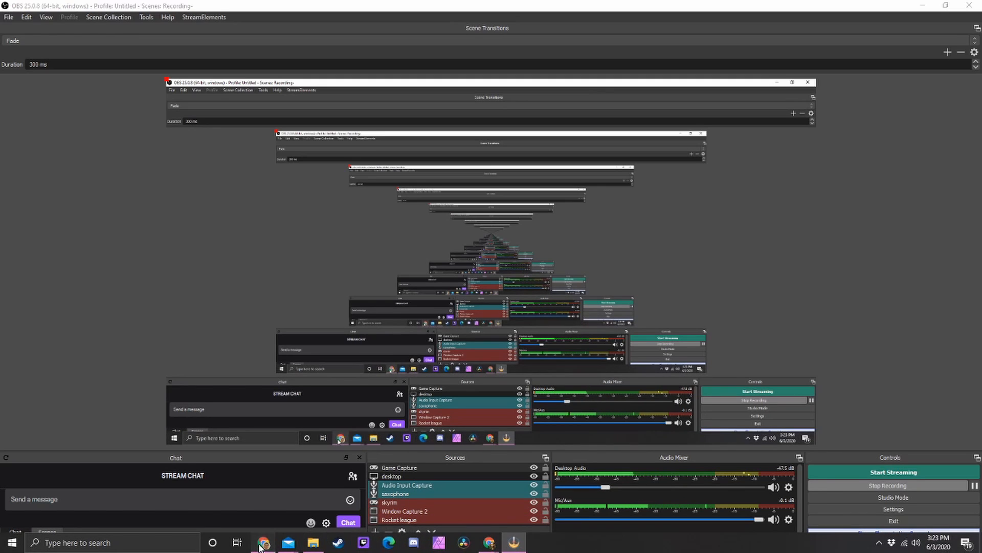
click(264, 542)
click(924, 7)
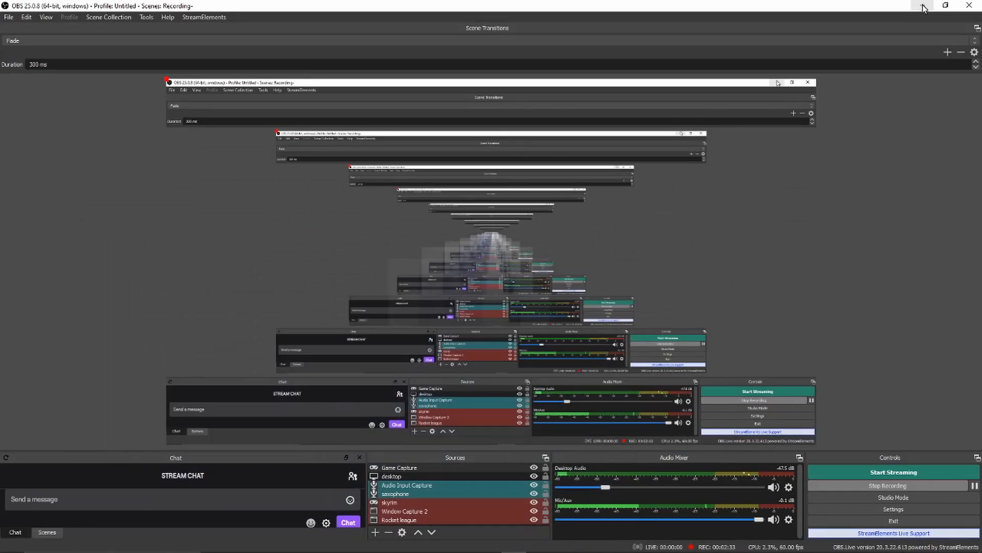
Open the program settings and review the General options and the Output streaming and recording options
click(904, 508)
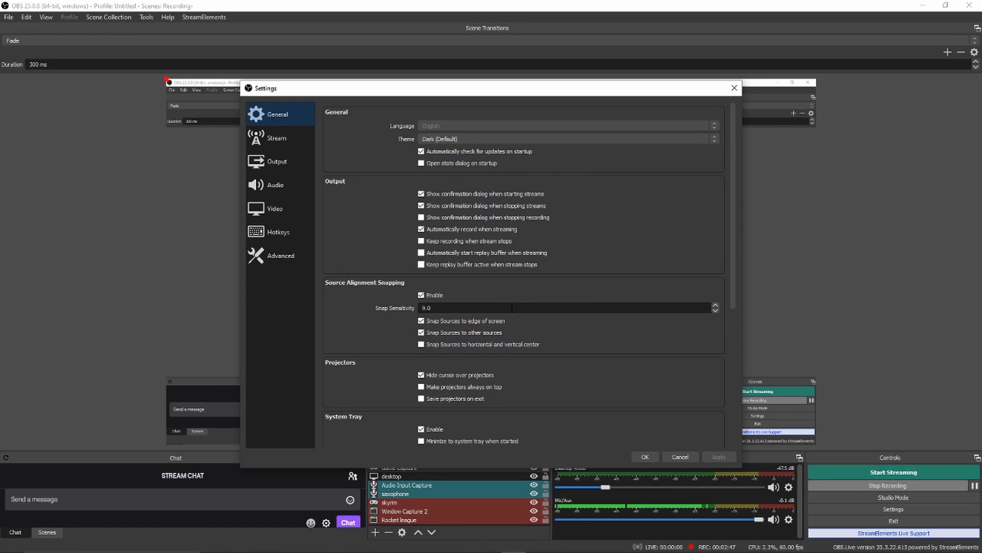
scroll(512, 308, down, 1)
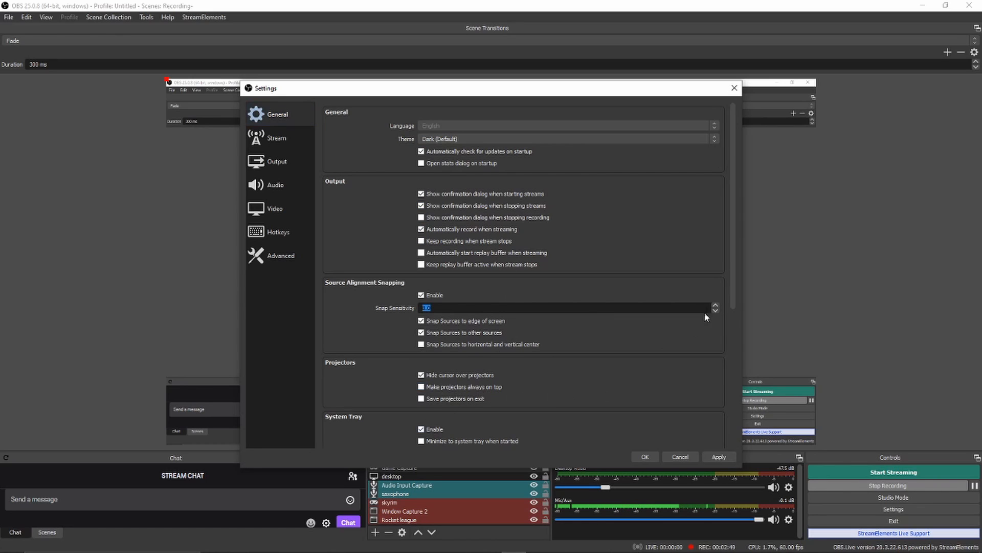
drag(734, 298, 743, 432)
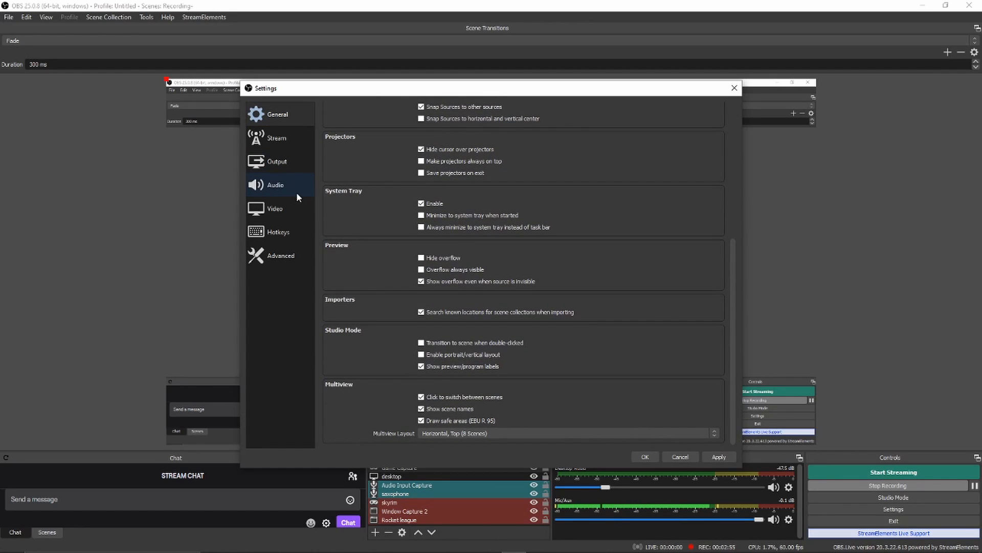
click(287, 161)
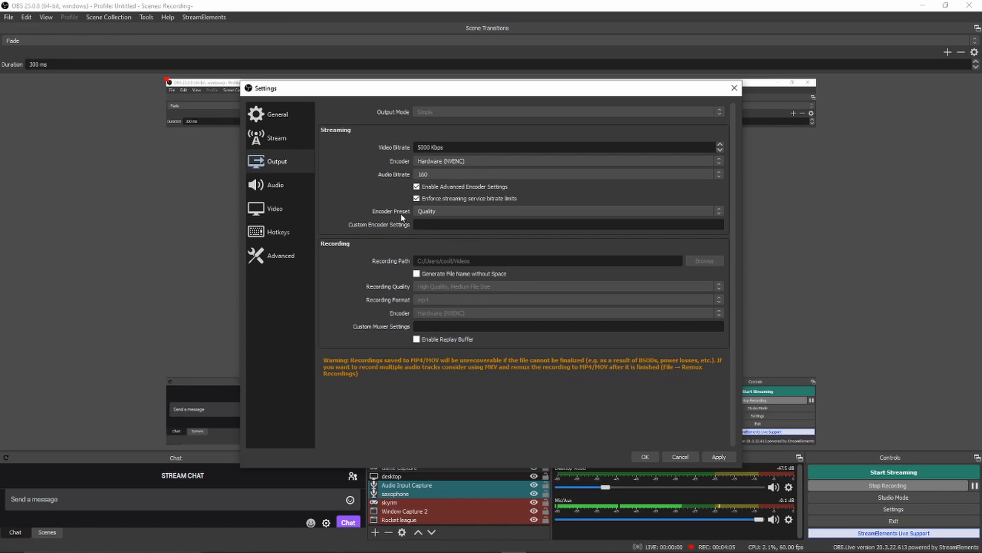
In the audio settings, choose Focusrite USB (Focusrite USB Audio) as the Mic/Auxiliary Audio device
click(288, 190)
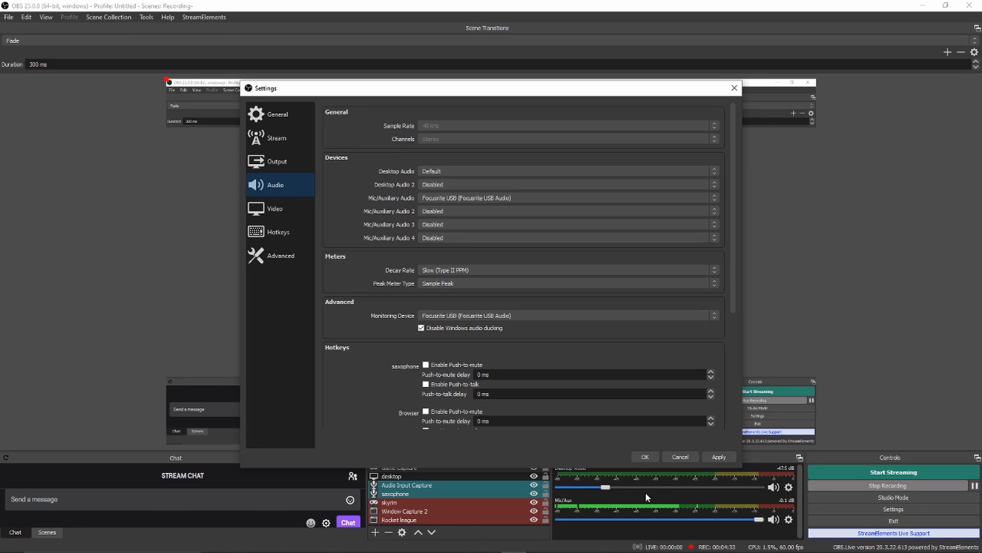
click(456, 198)
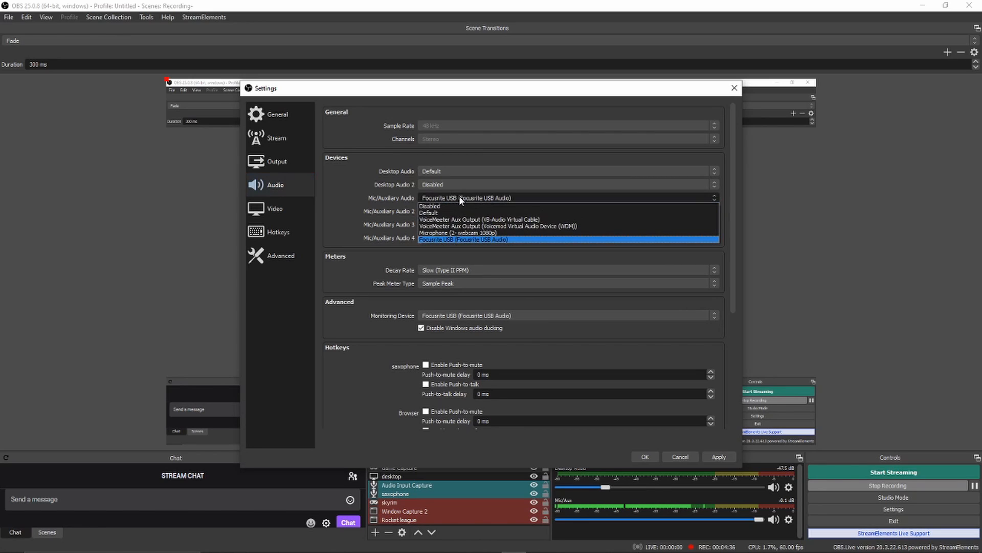
click(478, 240)
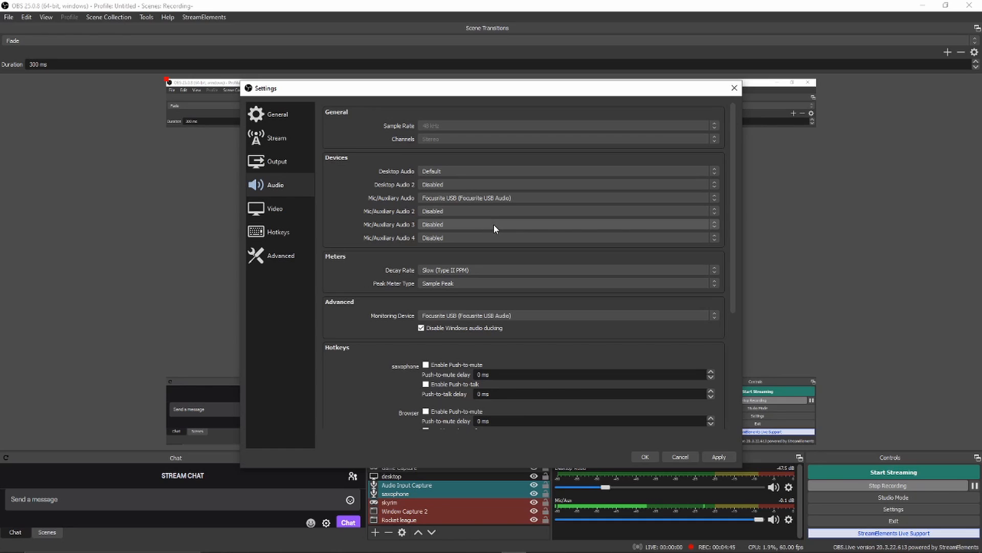
scroll(529, 313, down, 1)
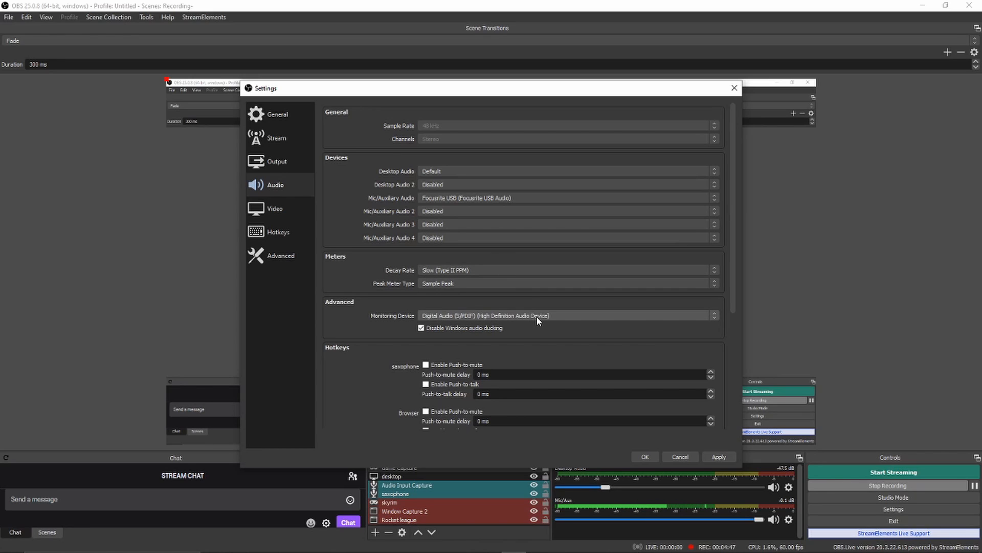
Look over the audio device and push-to-mute options, and set the meter Decay Rate to Medium (Type I PPM)
scroll(528, 338, down, 1)
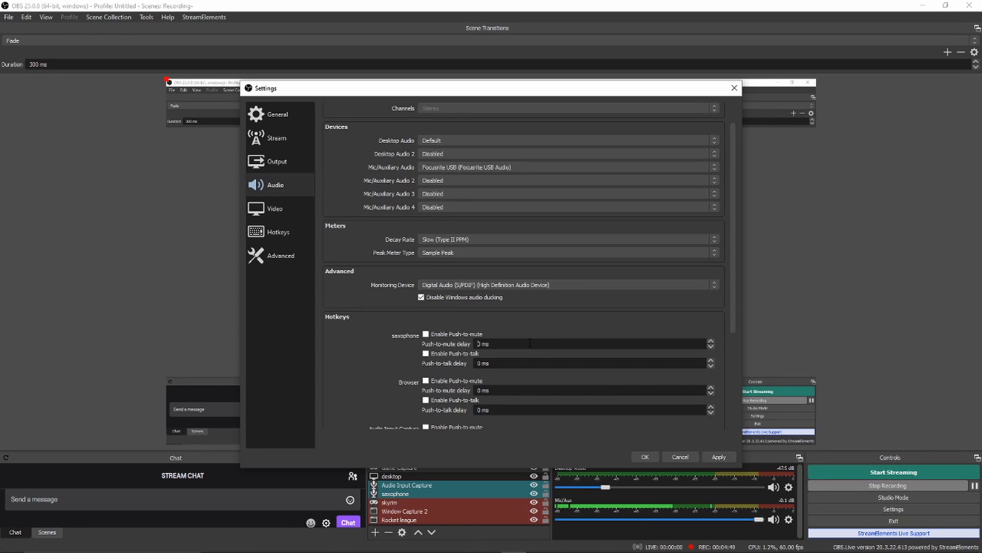
click(426, 334)
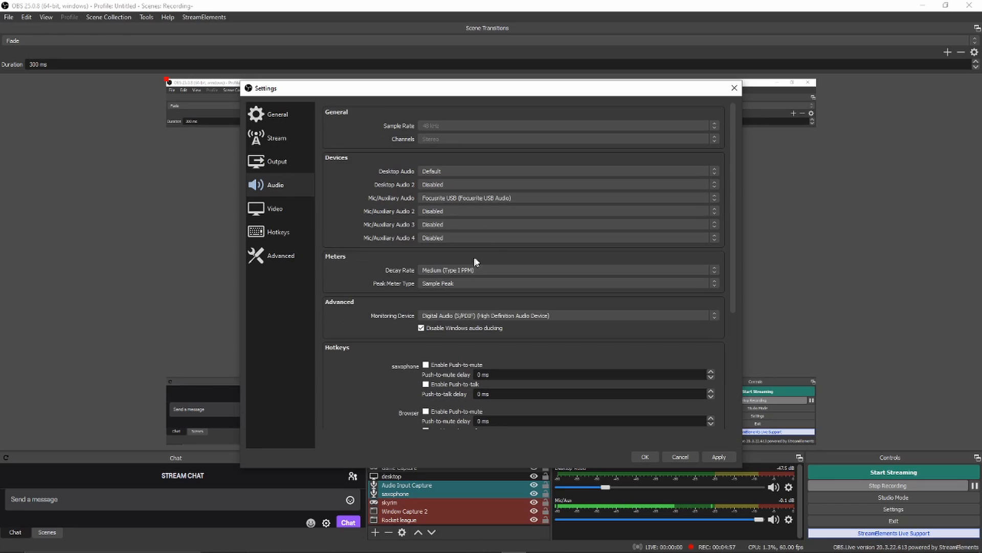
scroll(450, 263, up, 3)
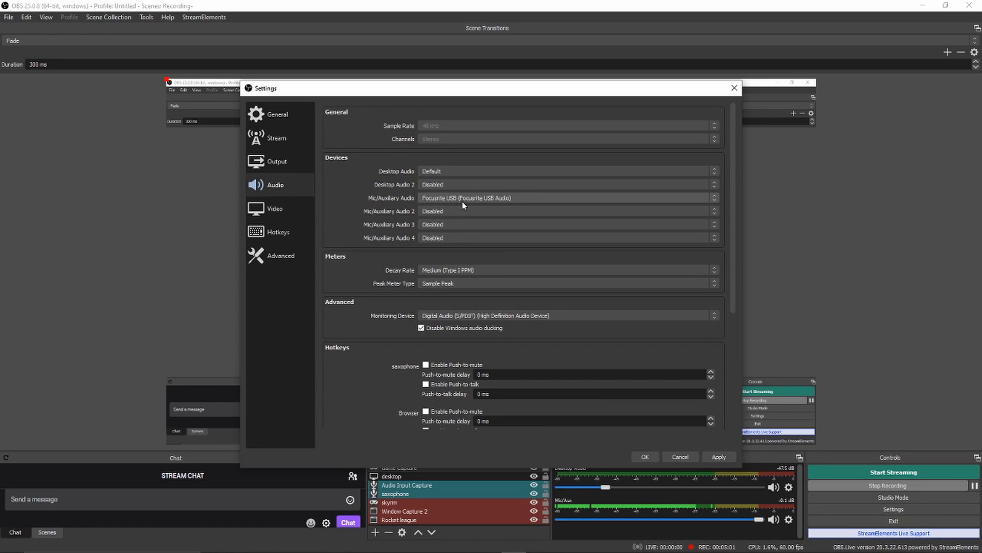
Review the video settings for resolution, downscale filter and FPS, and reposition the settings window over the mixer area
click(300, 211)
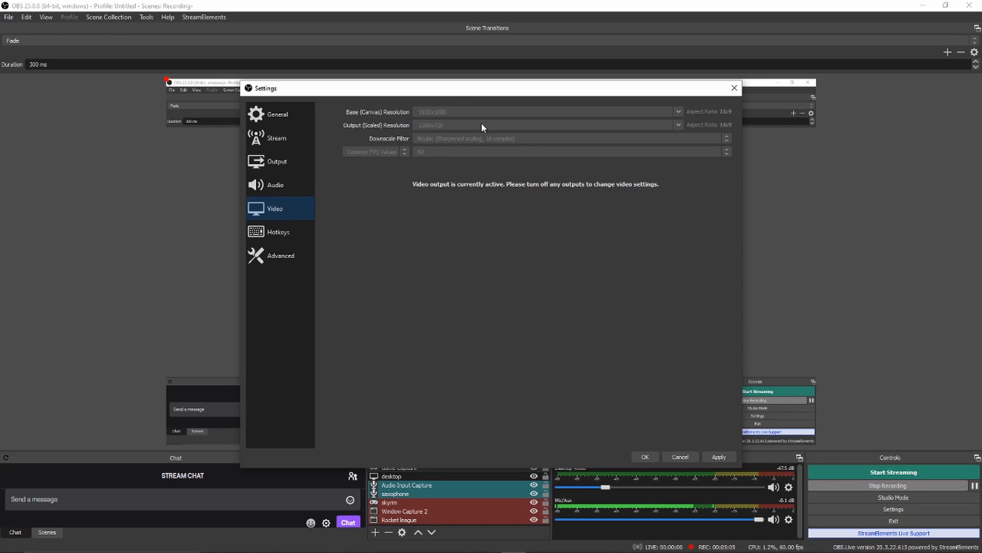
drag(500, 98, 670, 319)
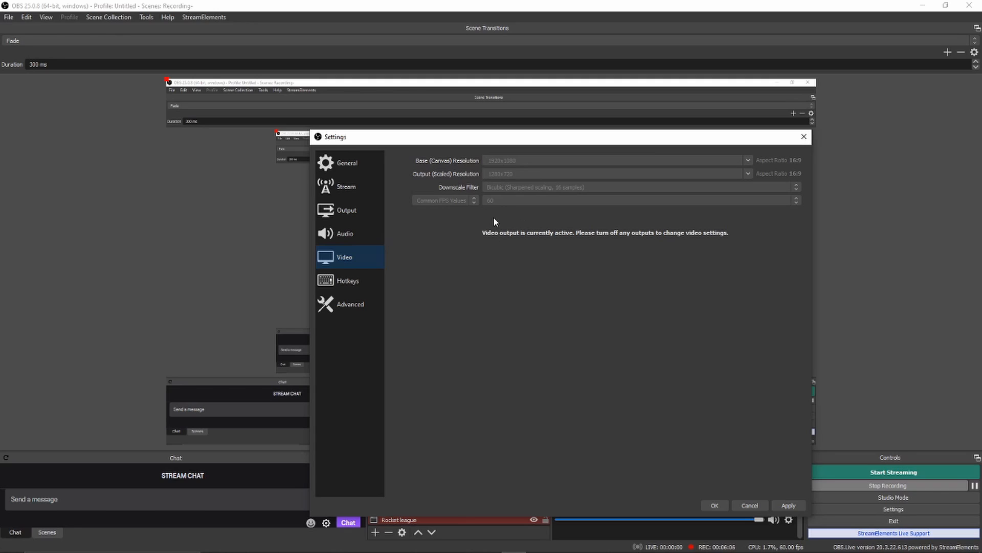
Open the advanced settings and look through the available Process Priority choices
click(361, 305)
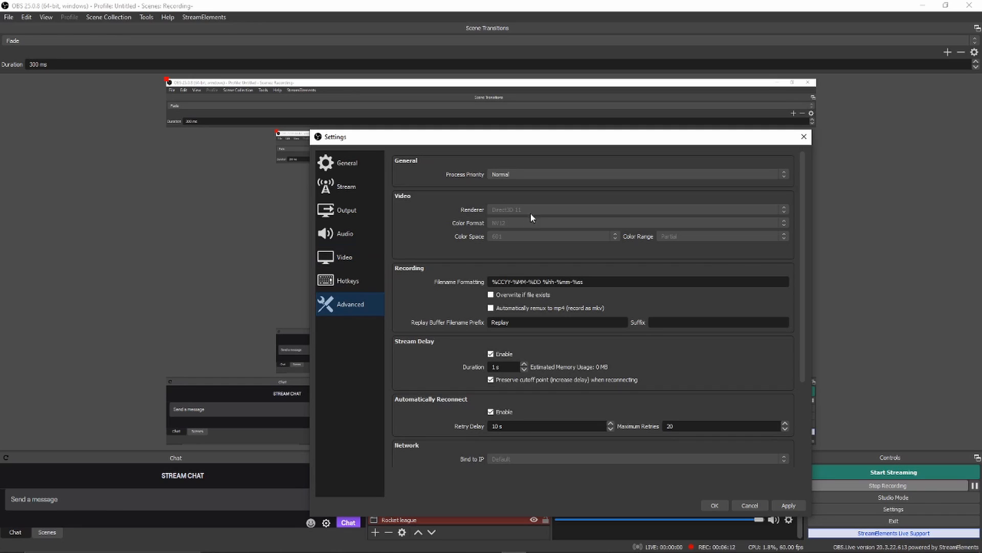
click(524, 176)
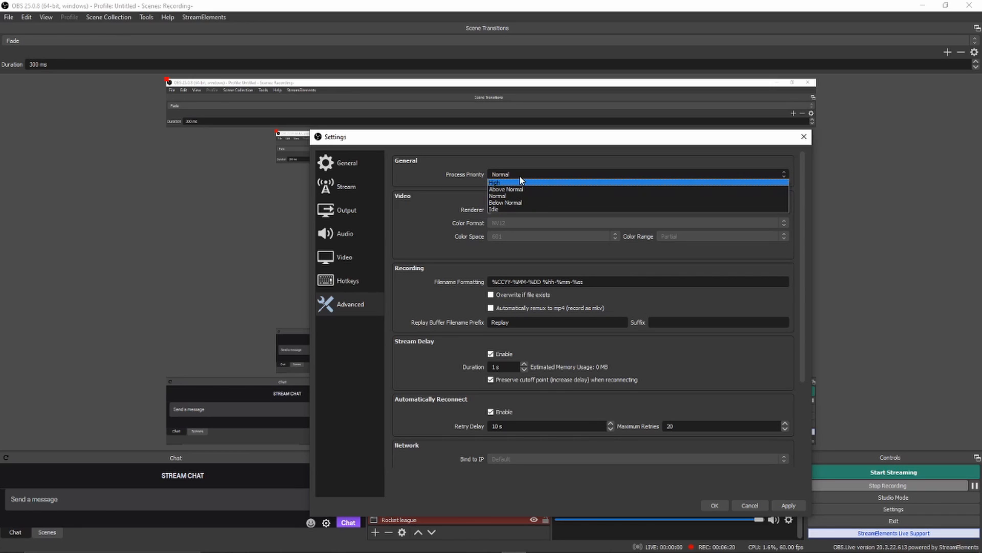
click(517, 173)
click(565, 174)
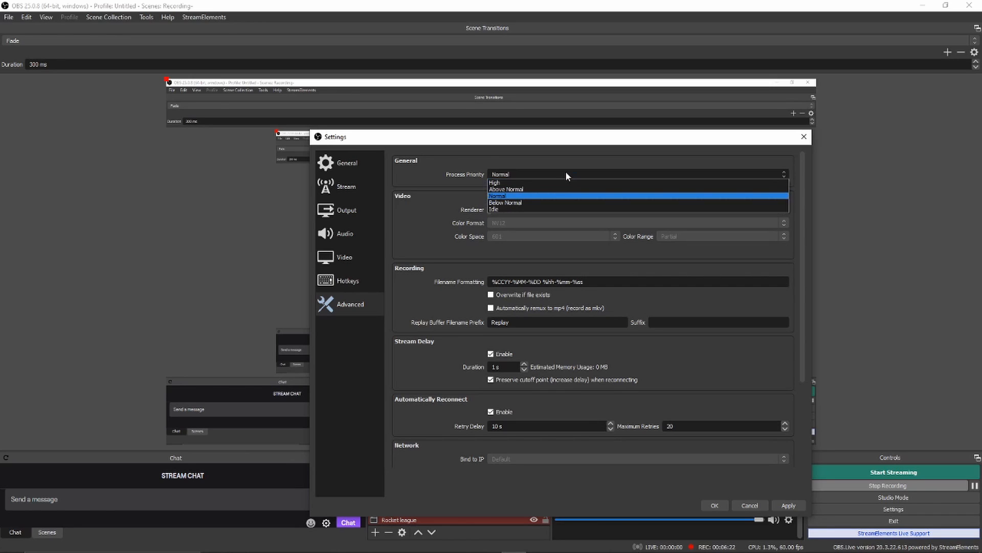
click(504, 175)
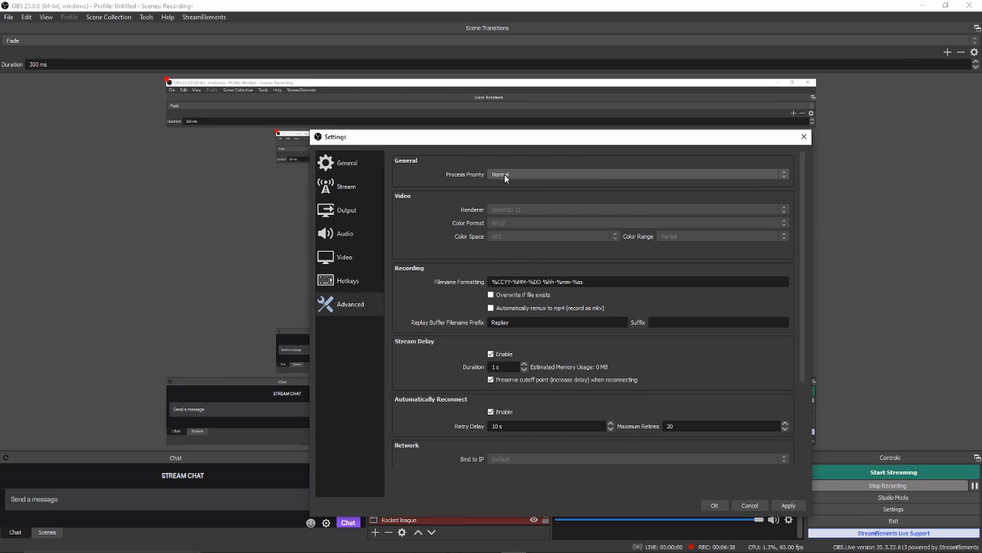
click(505, 173)
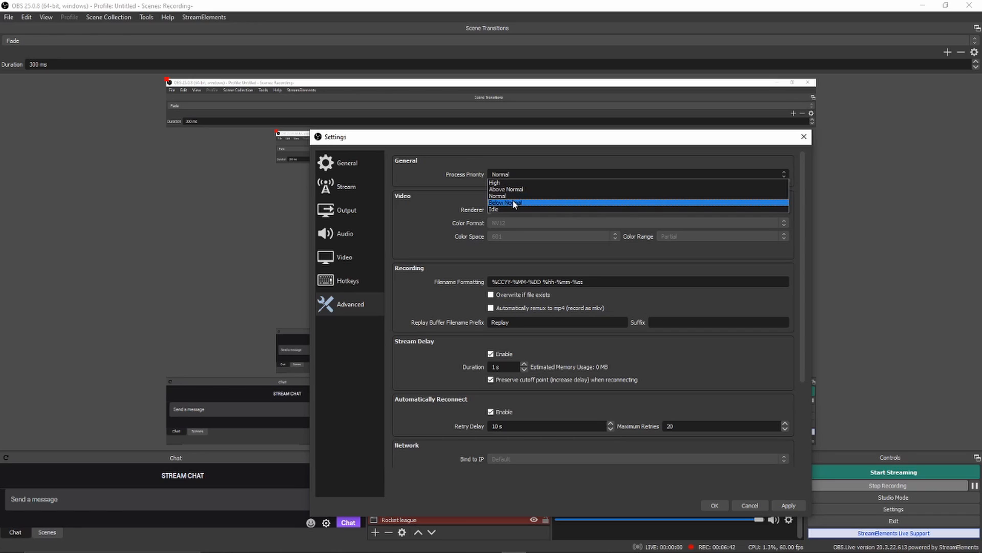
click(511, 172)
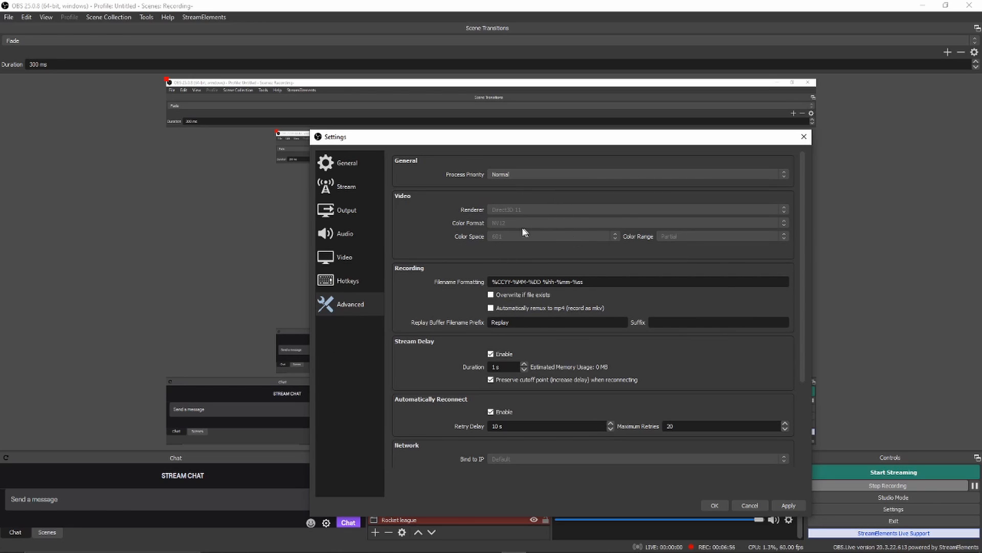
Review the remaining advanced options from Recording to Hotkeys, and view the hotkey assignments and the video settings
scroll(458, 269, down, 3)
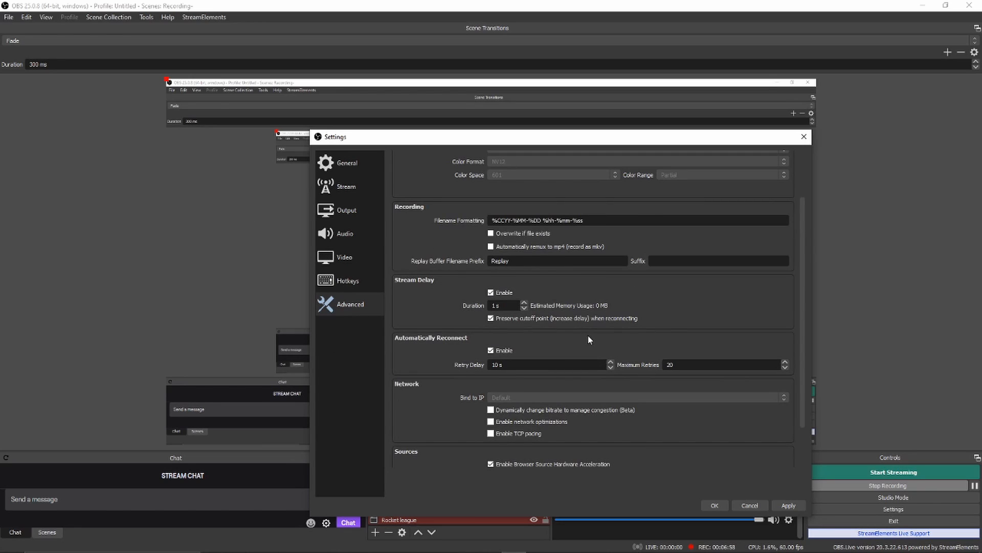
scroll(588, 334, down, 2)
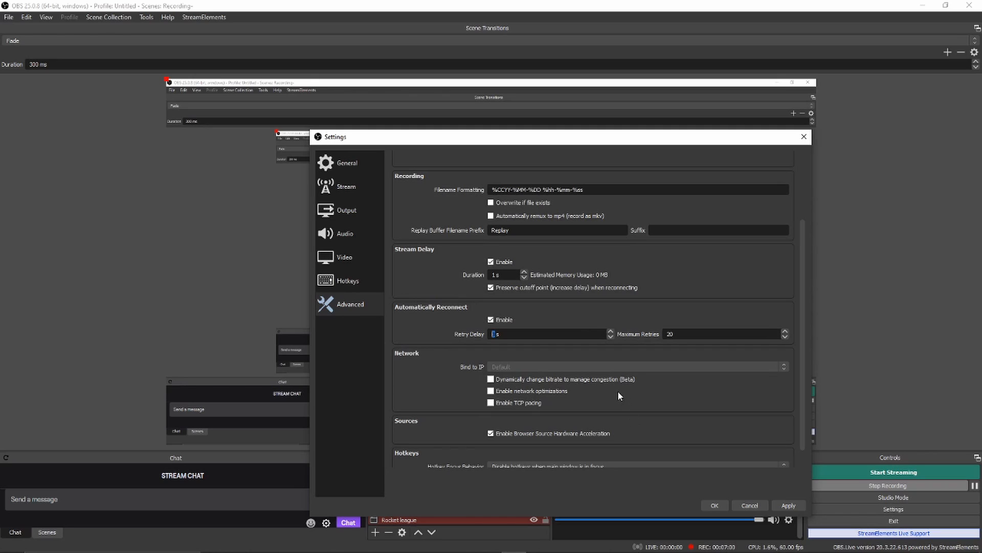
scroll(584, 376, down, 1)
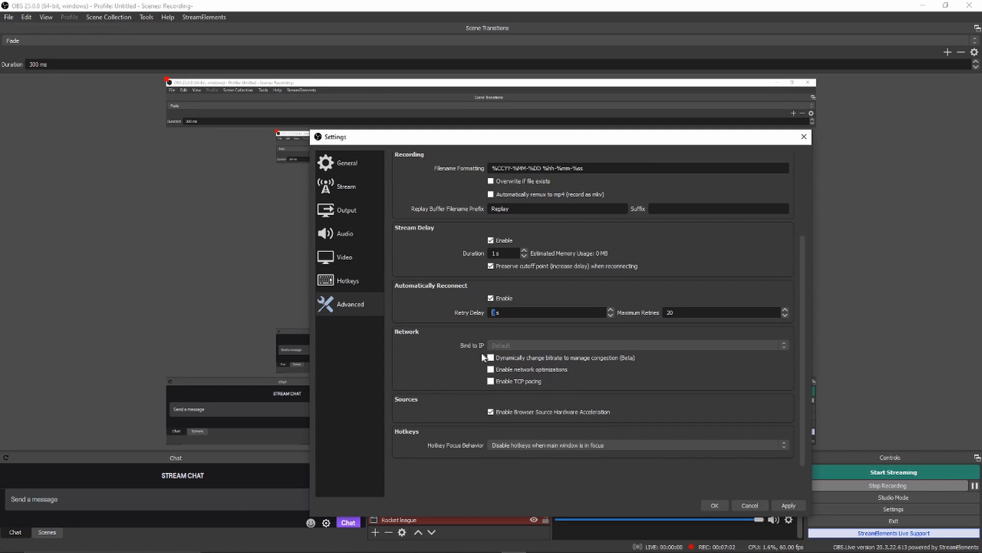
click(330, 284)
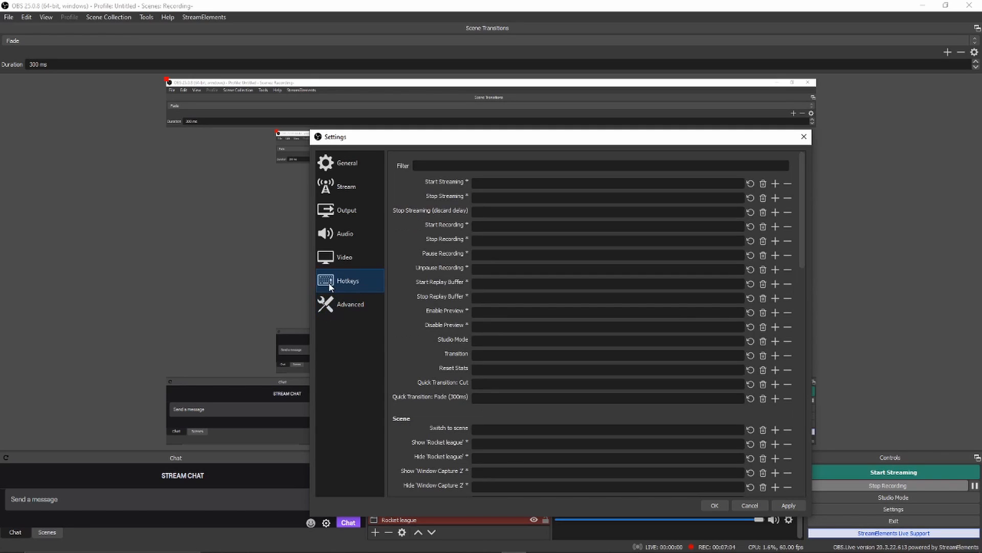
click(342, 258)
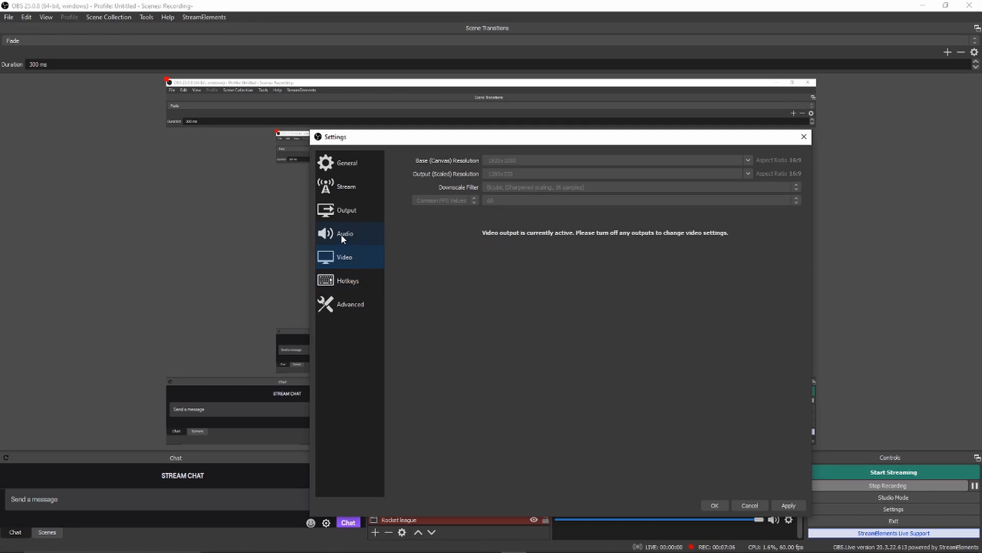